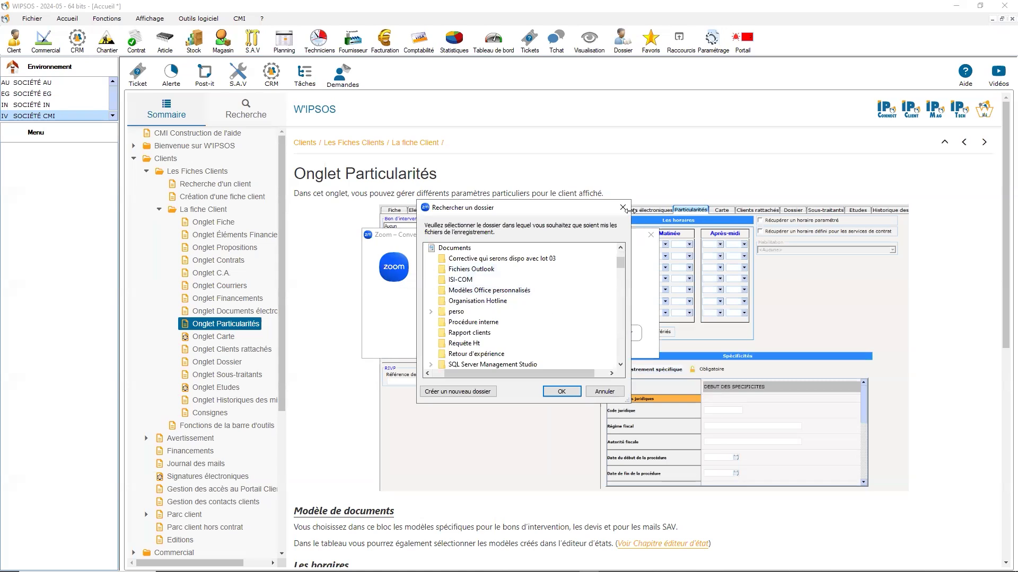
Step: Close the Zoom folder-selection dialog and the Zoom conversion window behind it
left_click(624, 208)
left_click(650, 235)
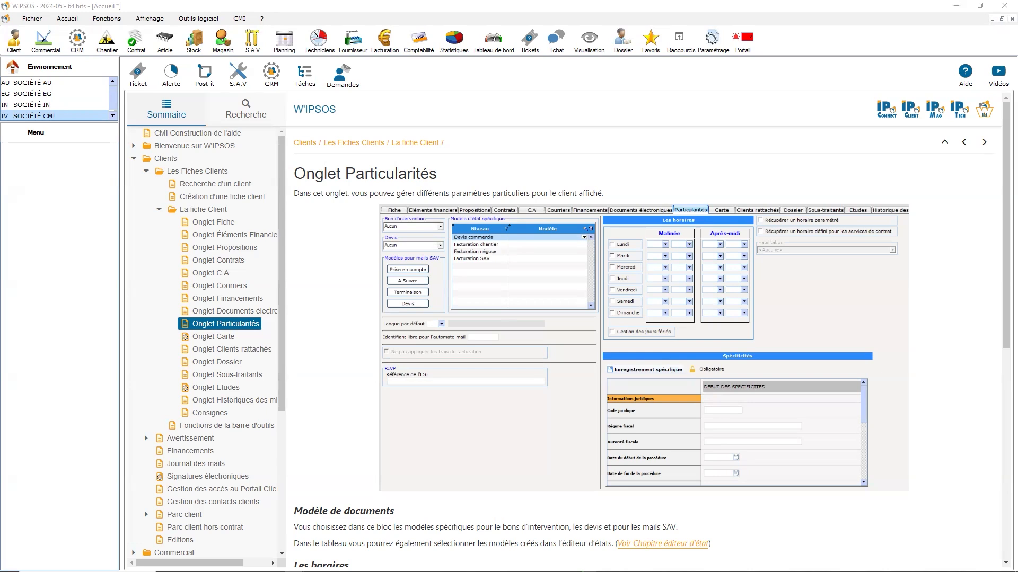
Step: Open "Fiches et rubriques spécifiques" from the Spécifiques group of the administrator's Logiciel settings and reposition its window
left_click(711, 38)
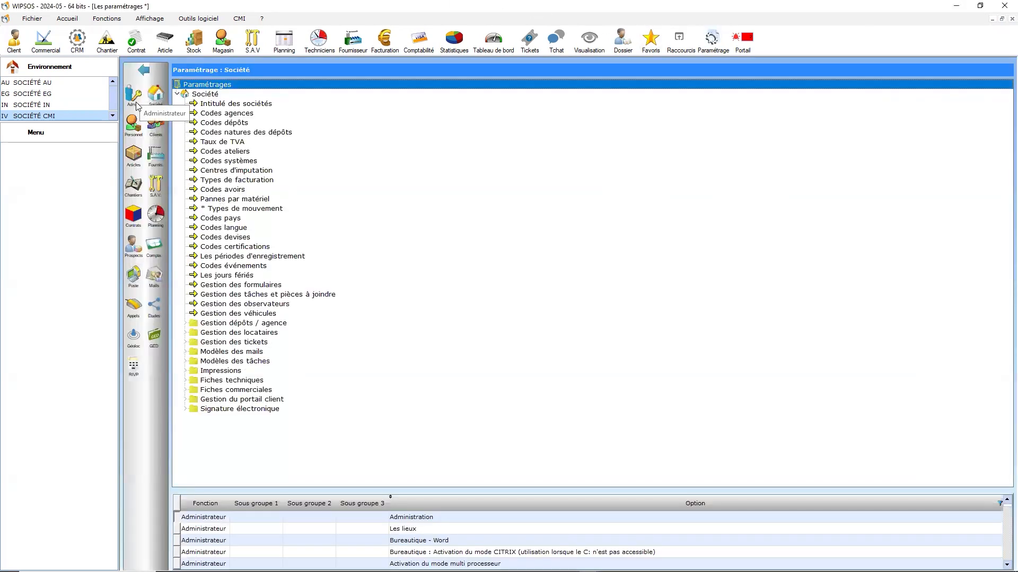
left_click(134, 97)
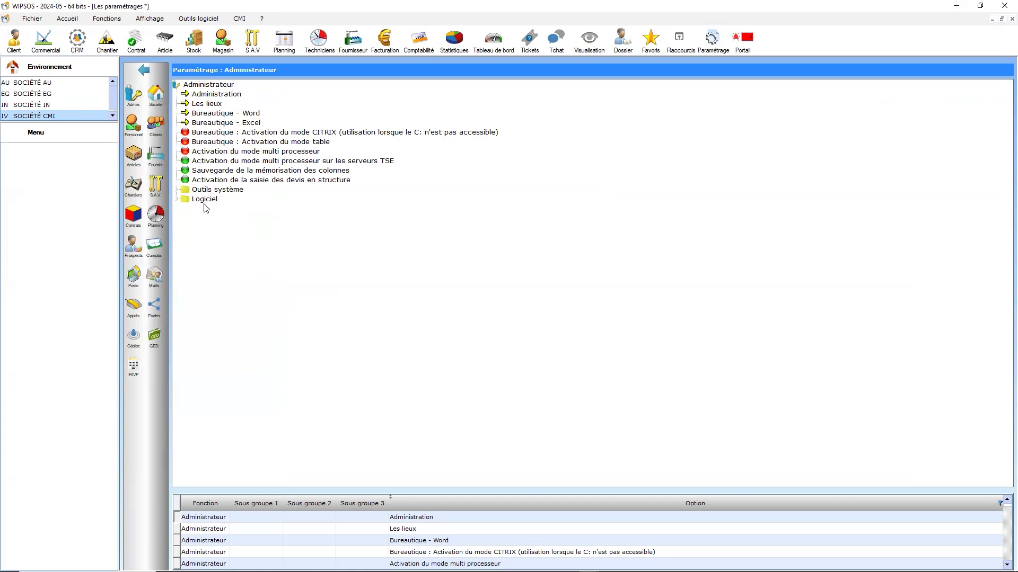
double_click(205, 200)
left_click(226, 276)
double_click(227, 277)
double_click(258, 286)
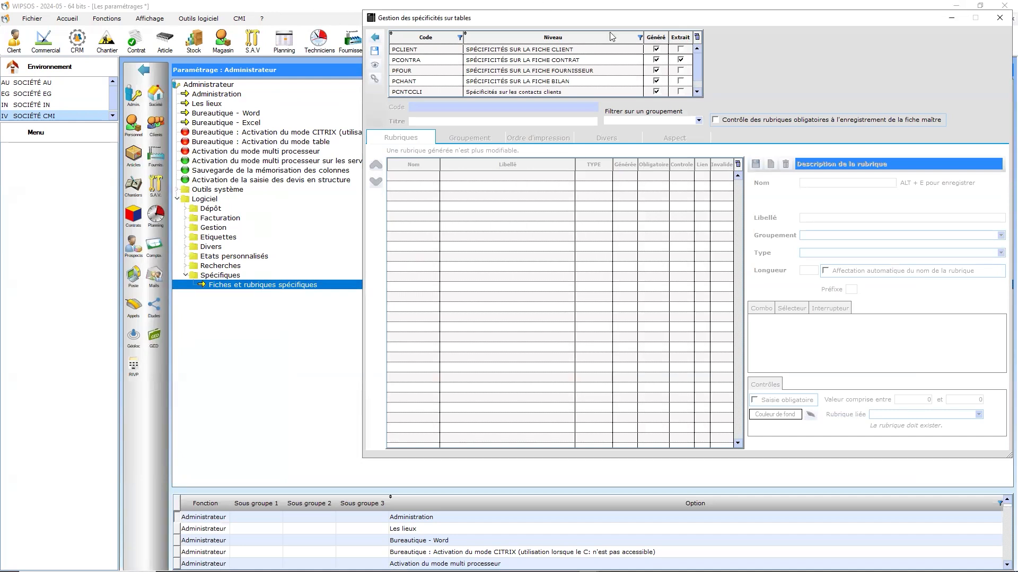
left_click_drag(570, 31, 416, 49)
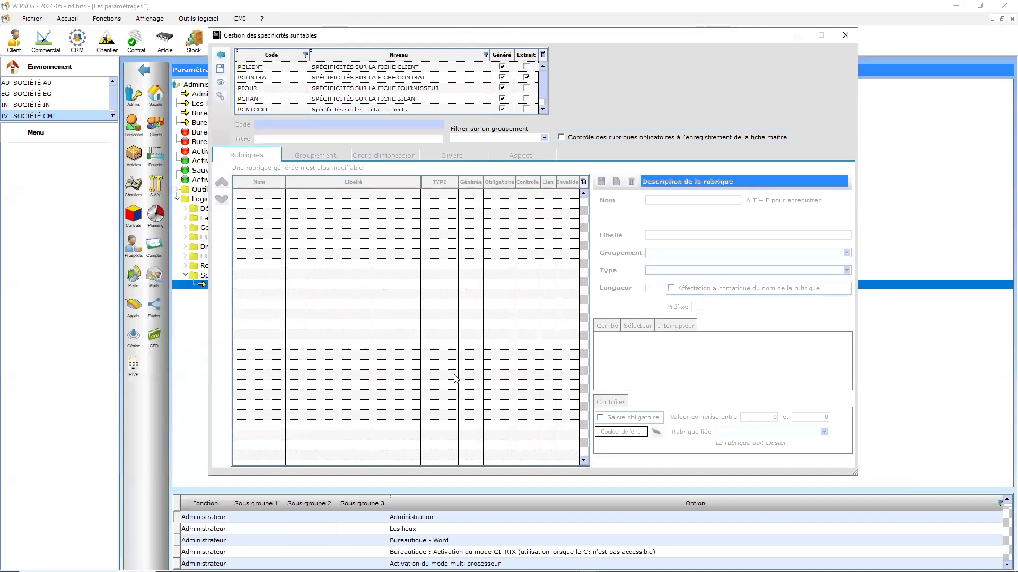
Step: Load the PCLIENT table, "Spécificités sur la fiche client", from the list of levels
scroll(291, 89, "down", 1)
scroll(275, 97, "up", 1)
scroll(272, 106, "down", 1)
scroll(268, 109, "up", 1)
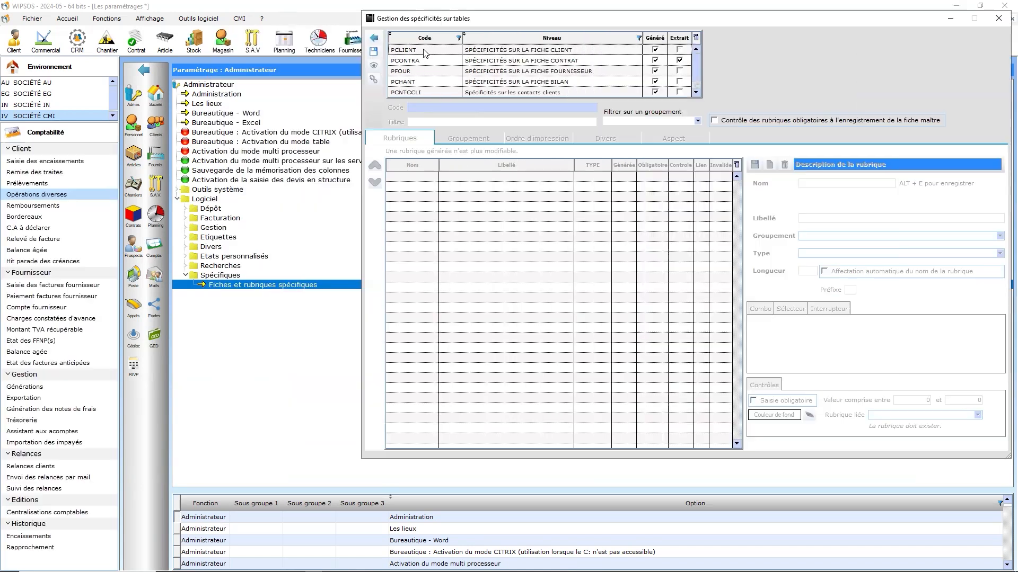
double_click(427, 52)
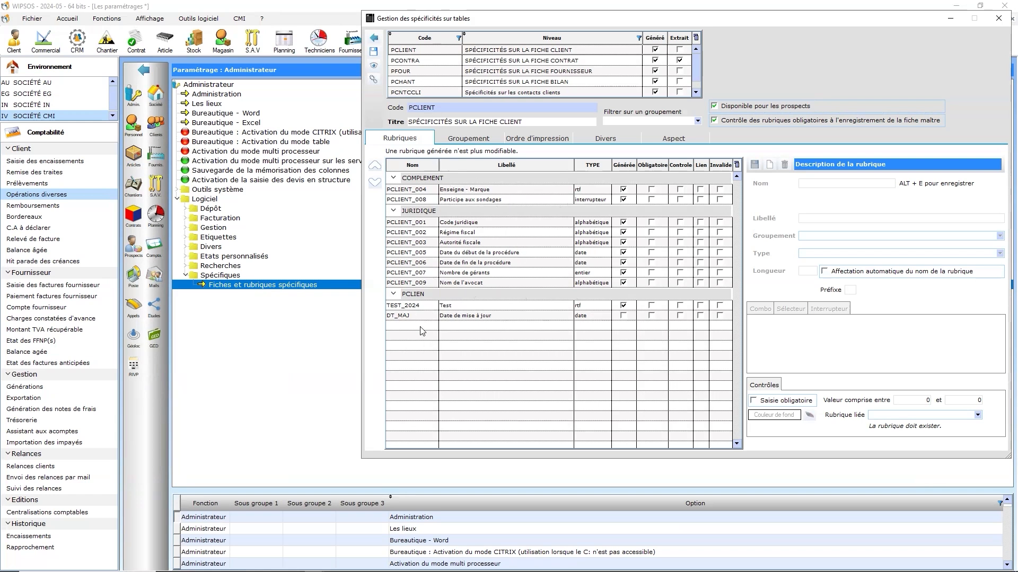
Step: Inspect the "Enseigne - Marque" rubric and the COMPLEMENT grouping that contains it
left_click(768, 165)
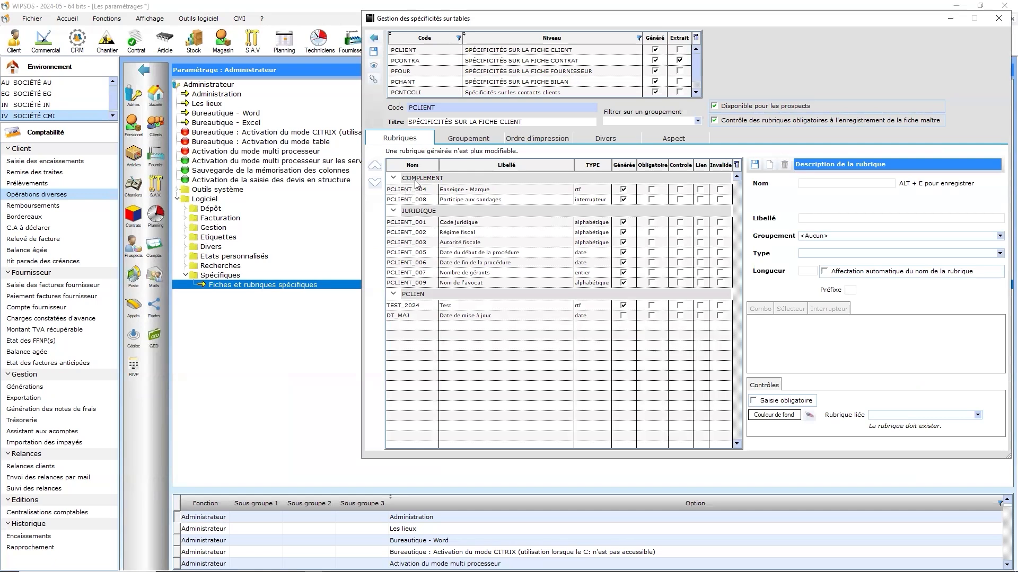
left_click(434, 190)
left_click(393, 178)
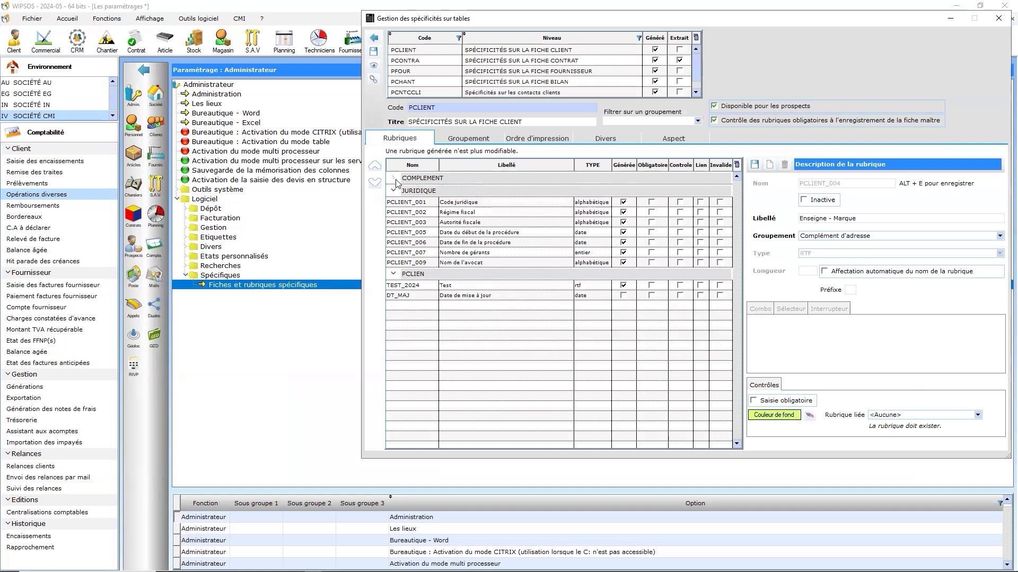
left_click(392, 179)
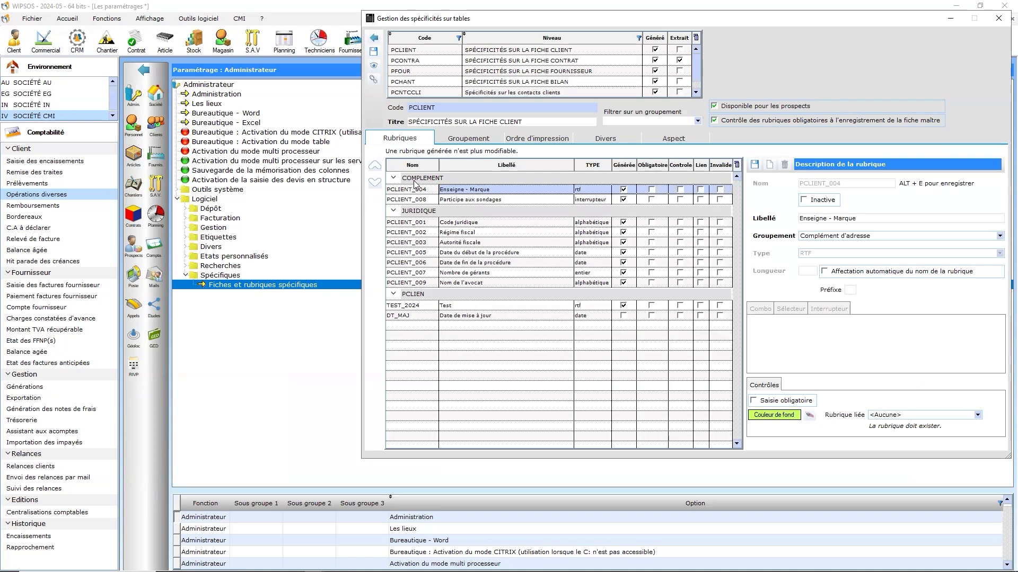
Step: Create and save a grouping with the code INFOS PARTICULIERES and the title "Informations particulières"
left_click(480, 141)
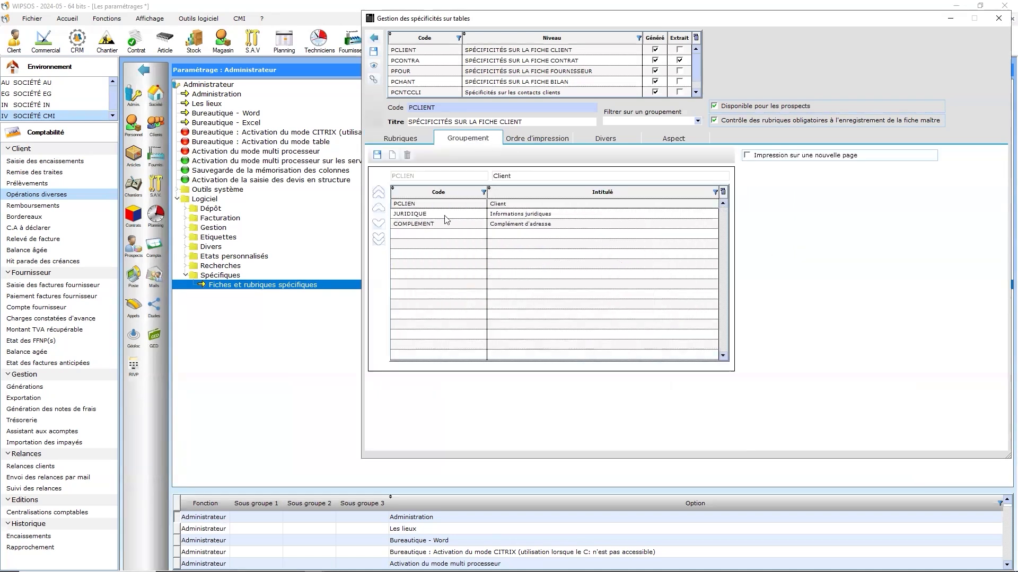
left_click(408, 177)
type("INFOS PARTICULIÈRES")
key("Tab")
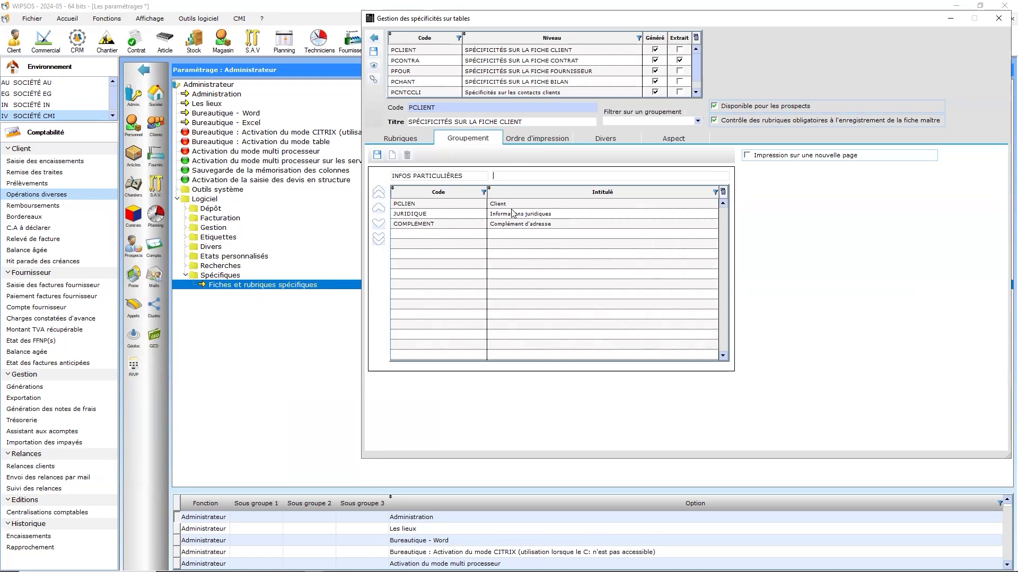
type("Informztion particulières")
left_click(515, 177)
key("BackSpace")
type("a")
left_click(529, 177)
type("s")
left_click(377, 155)
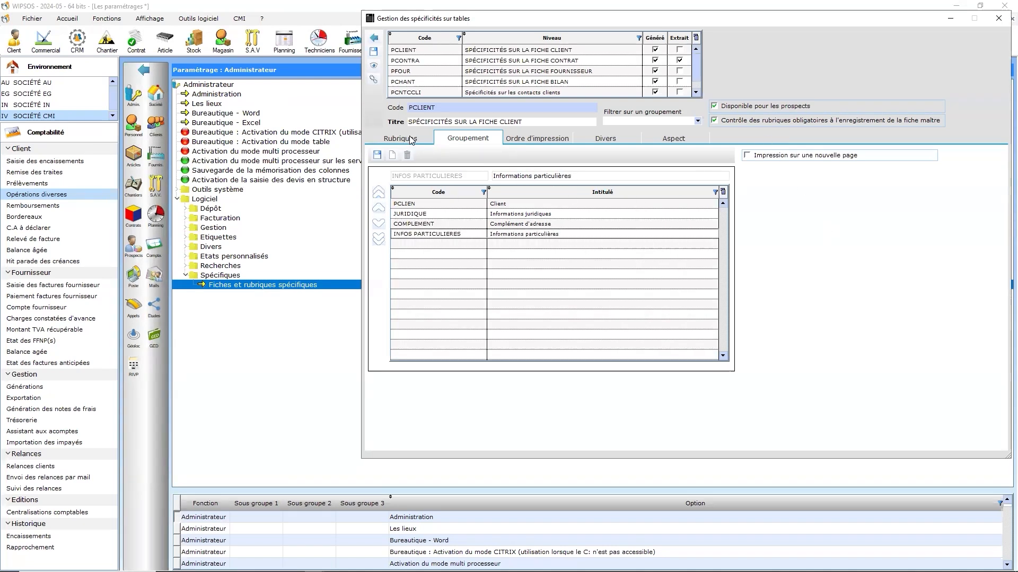
Step: Define a new rubric named EORI, labelled "Code eori", in the "Informations particulières" grouping with type Alphabétique
left_click(411, 140)
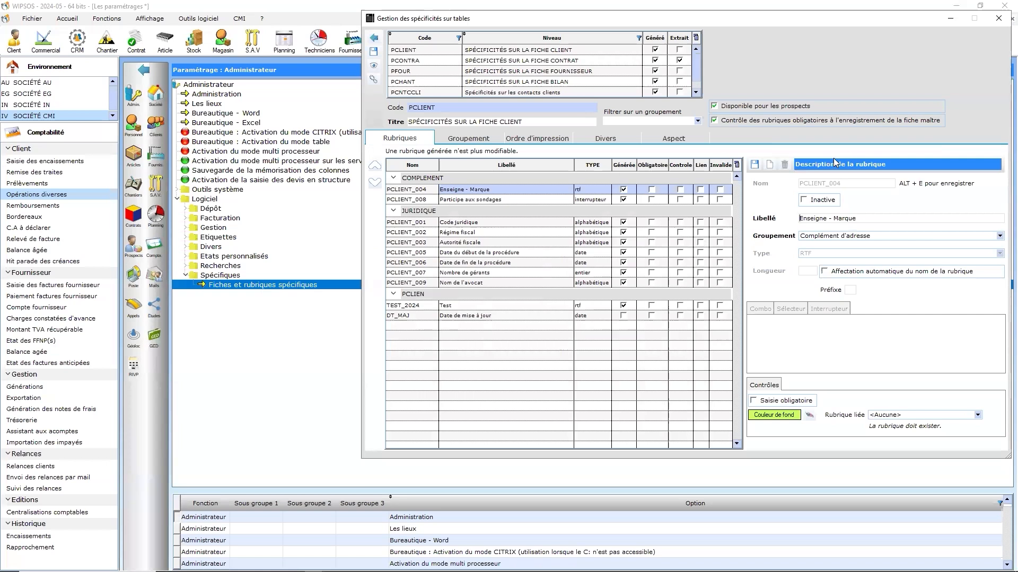
left_click(769, 165)
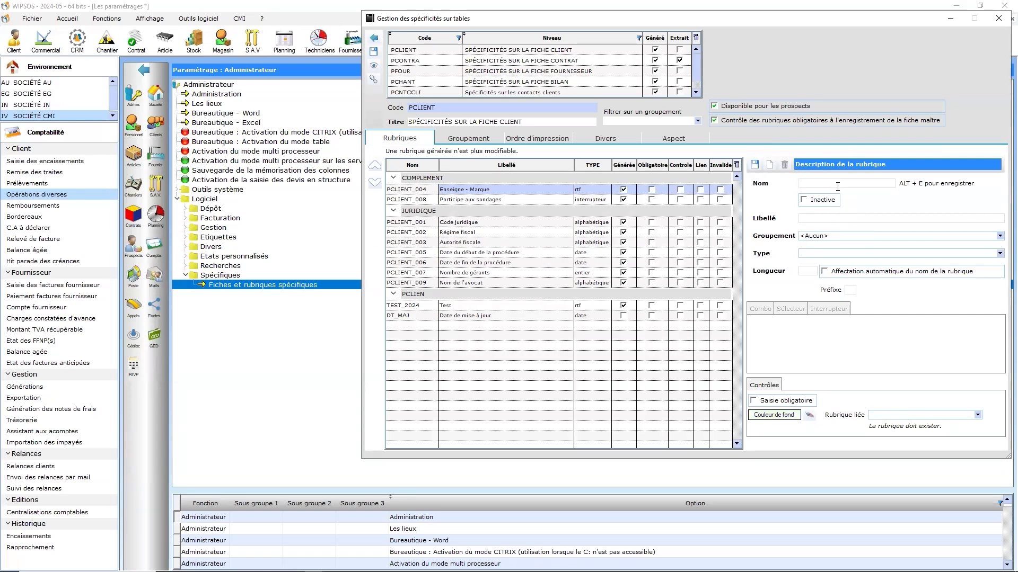
type("EORI")
key("Tab")
type("Code eori")
key("Tab")
left_click(855, 238)
left_click(843, 252)
left_click(843, 252)
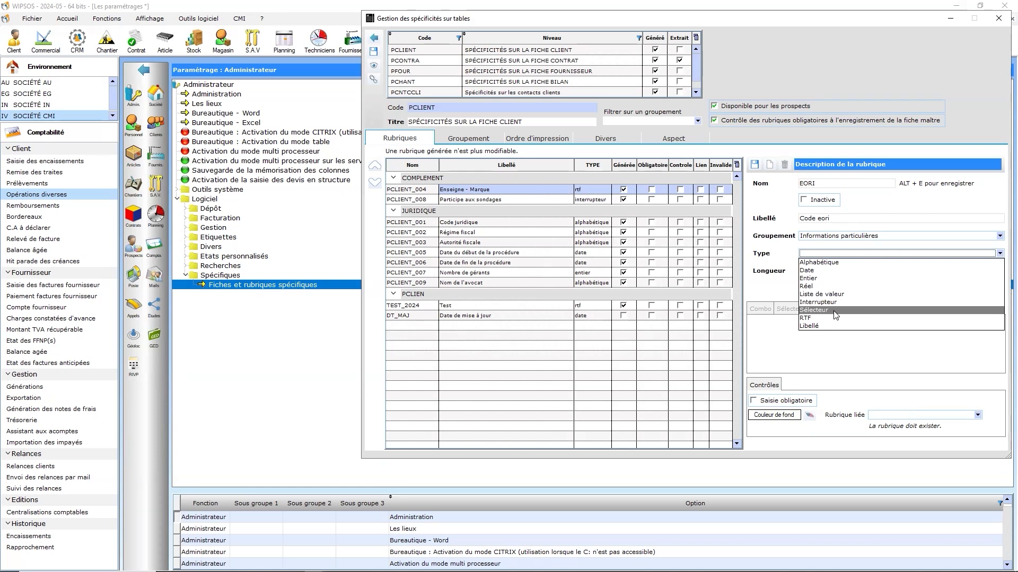
left_click(837, 263)
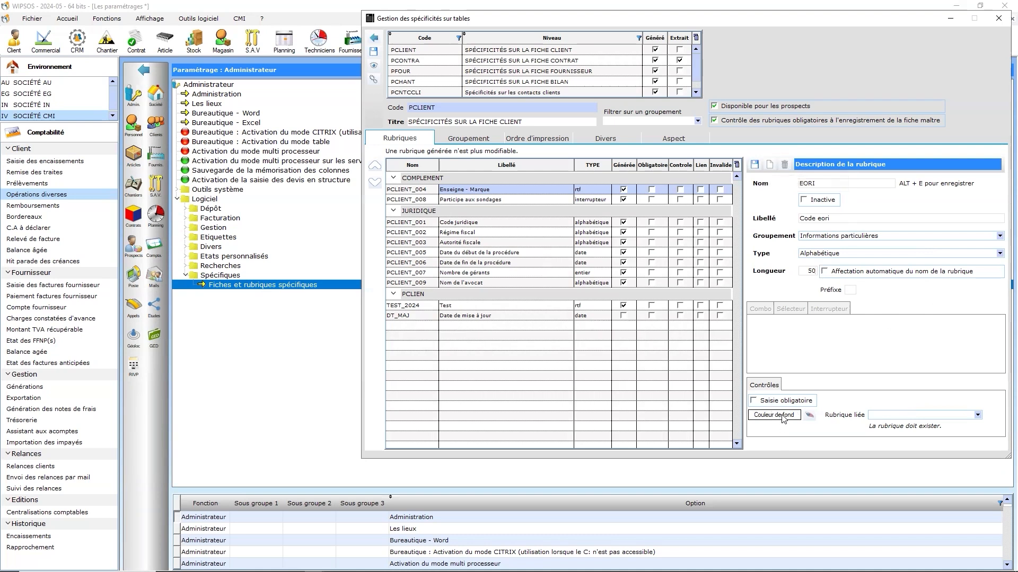
Step: Give the EORI rubric a magenta background colour and save it
left_click(965, 417)
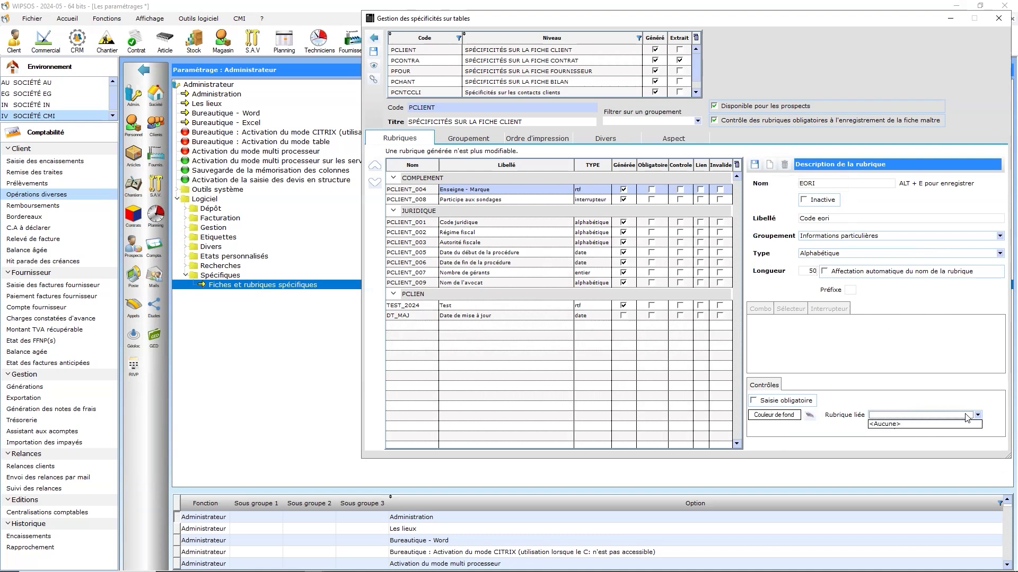
left_click(966, 417)
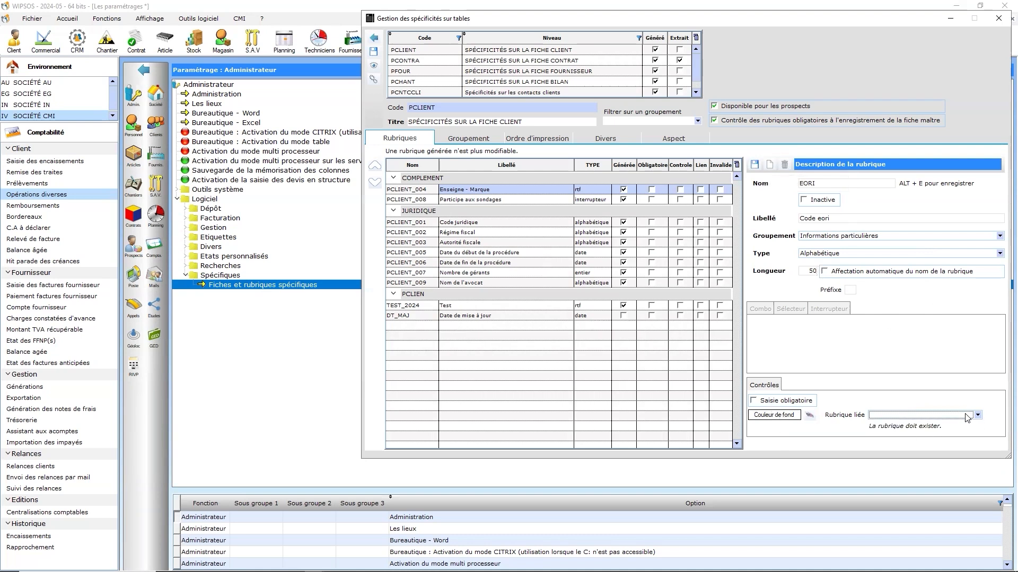
left_click(809, 416)
left_click_drag(883, 255, 739, 246)
left_click(825, 511)
left_click(755, 164)
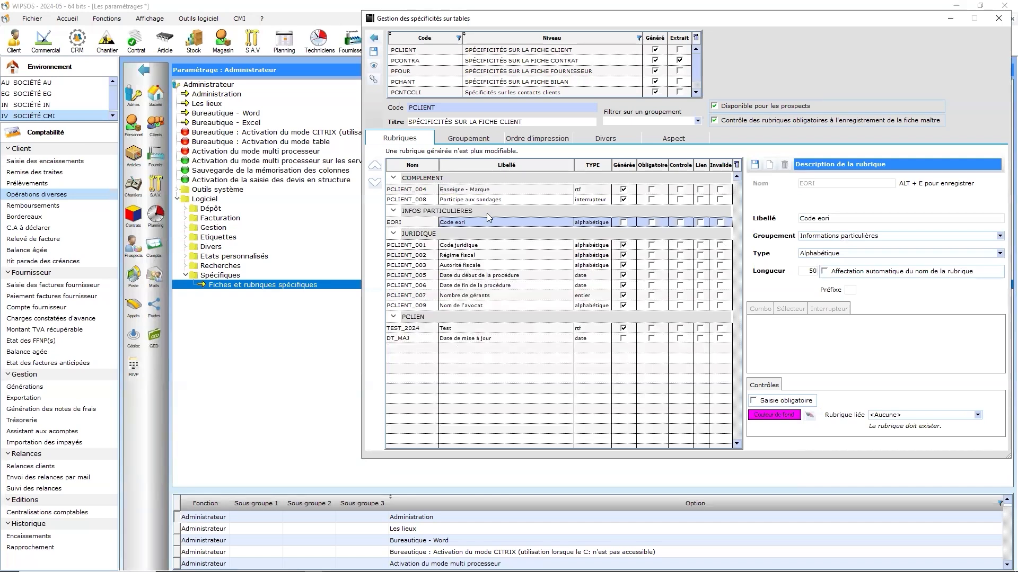
Step: Move the "Informations particulières" grouping to first place in the print order
left_click(527, 140)
left_click(427, 215)
left_click(375, 170)
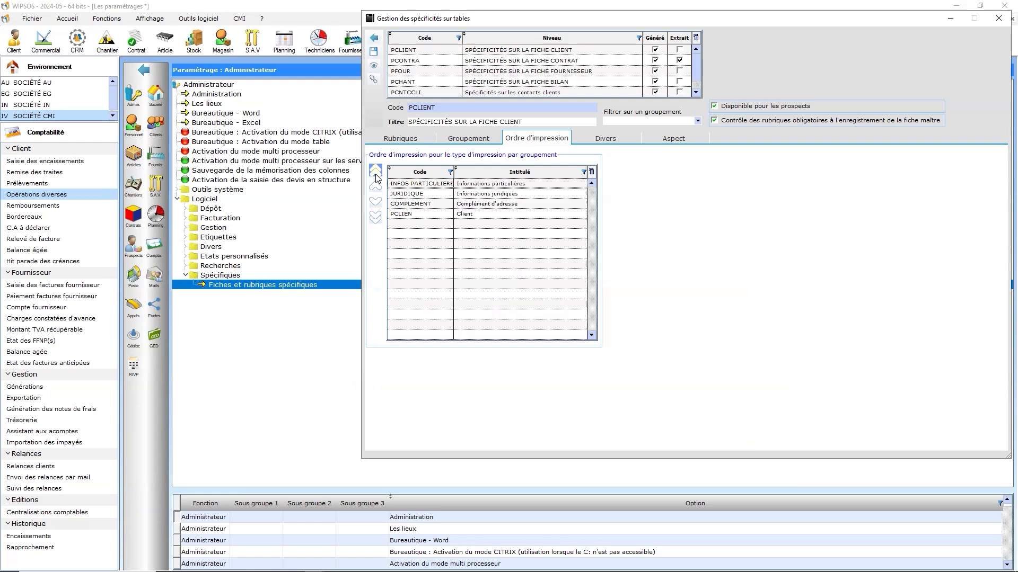
left_click(375, 201)
left_click(375, 202)
left_click(376, 202)
left_click(375, 186)
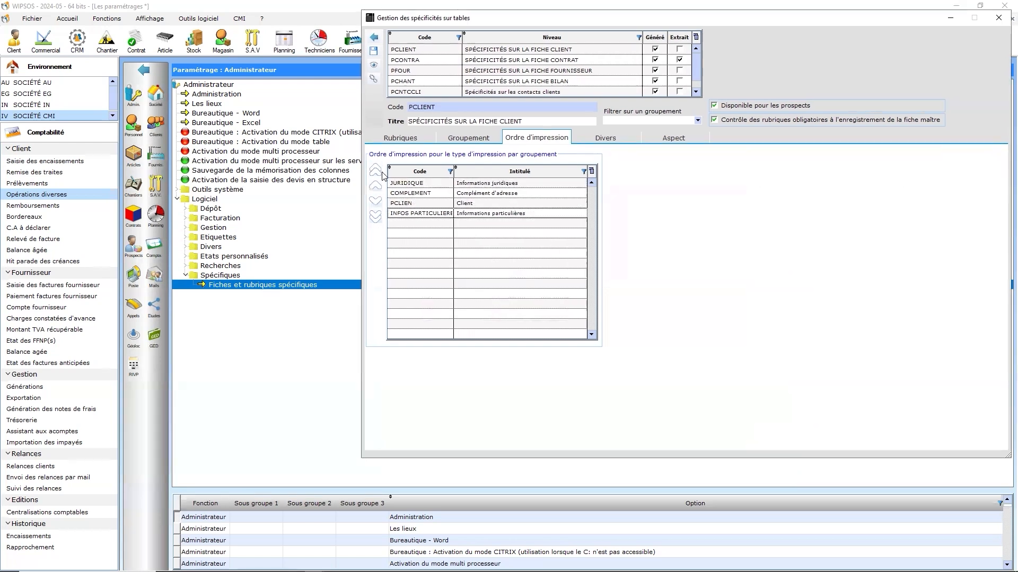
left_click(376, 170)
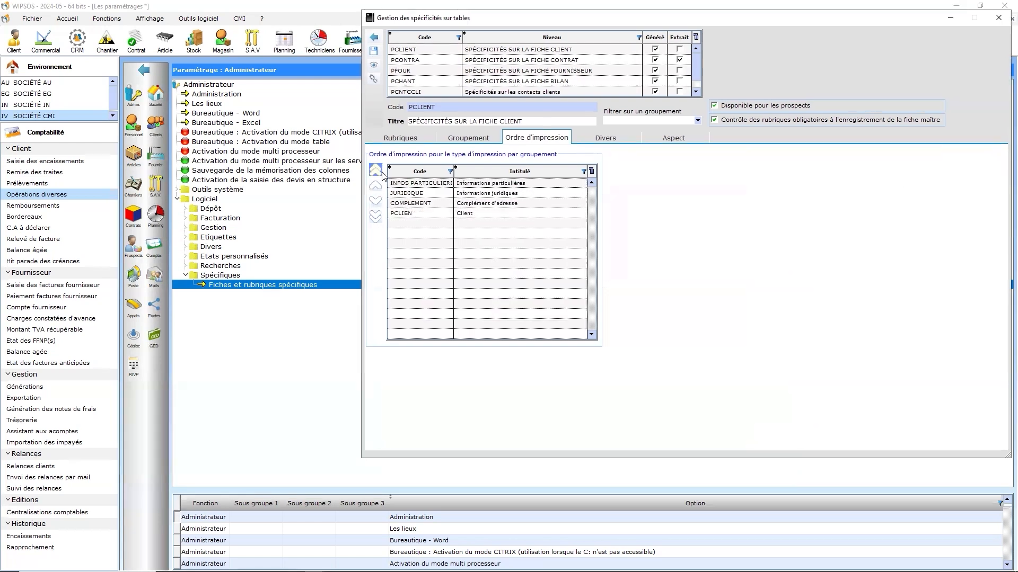
Step: Review the automatic rubric naming rules and the preview of the client form through its last field
left_click(602, 140)
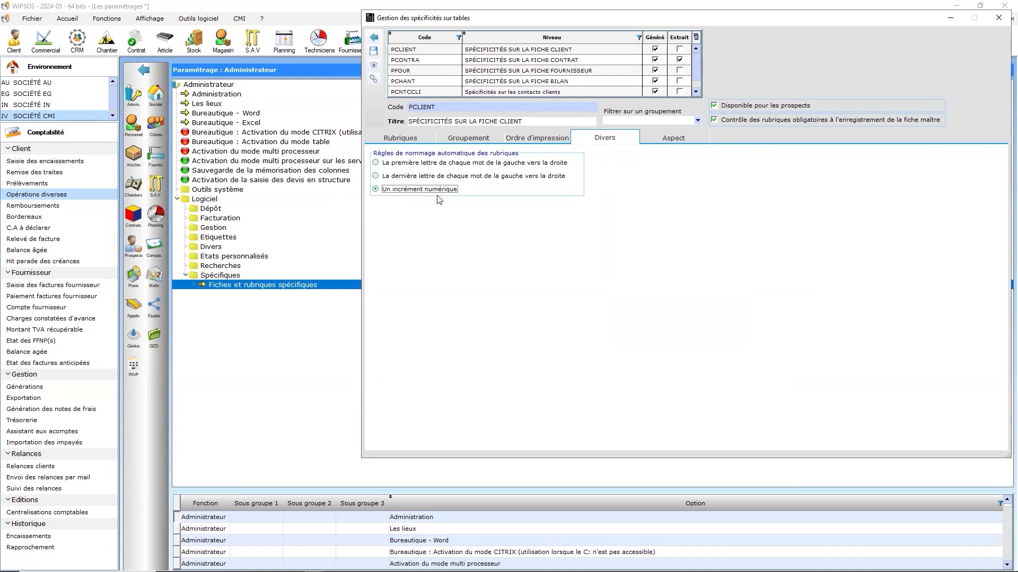
left_click(688, 140)
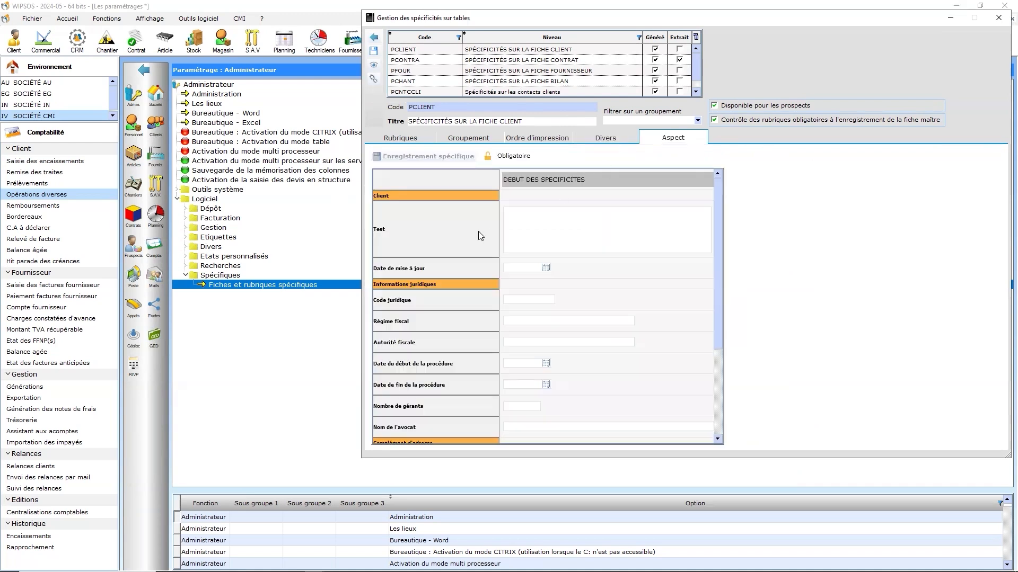
scroll(483, 249, "down", 3)
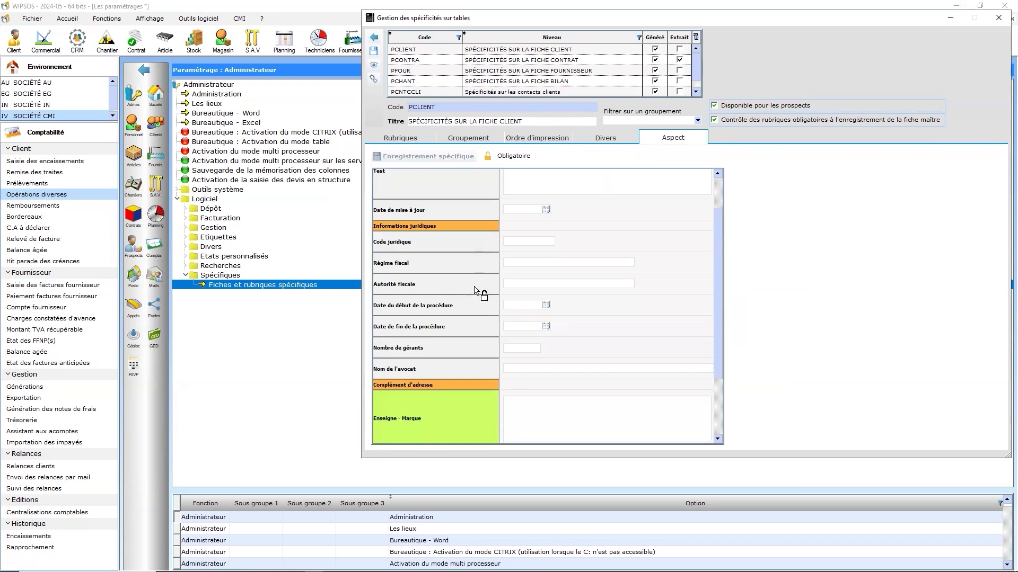
scroll(474, 291, "down", 2)
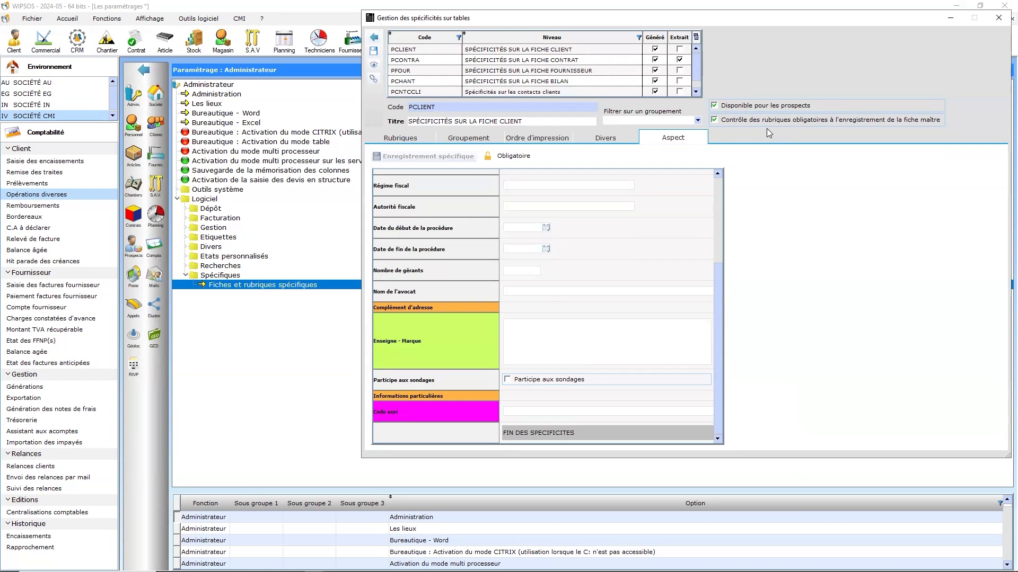
Step: Generate the new rubrics of the PCLIENT table, accept the warning, and leave the settings
left_click(400, 138)
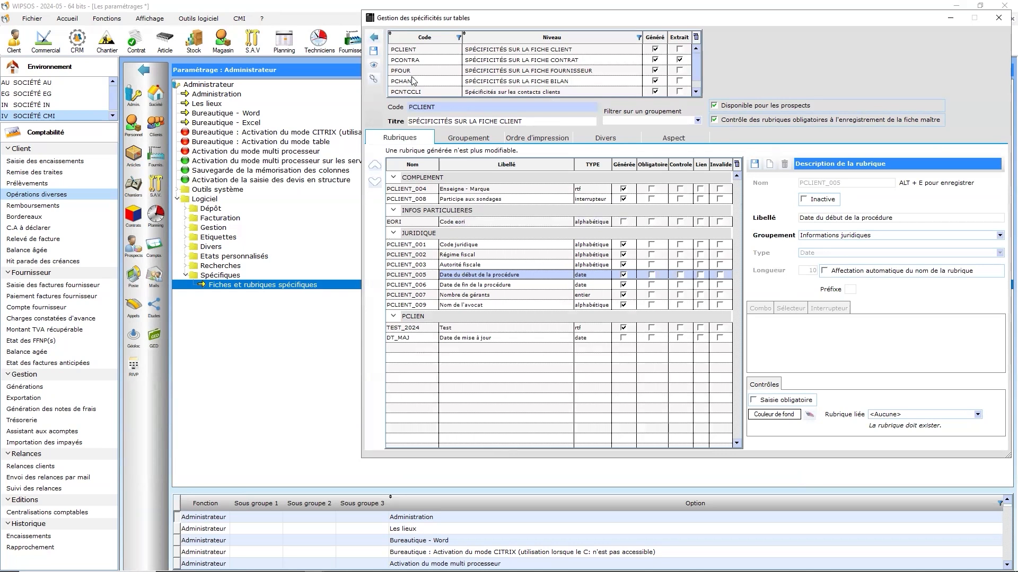
left_click(370, 81)
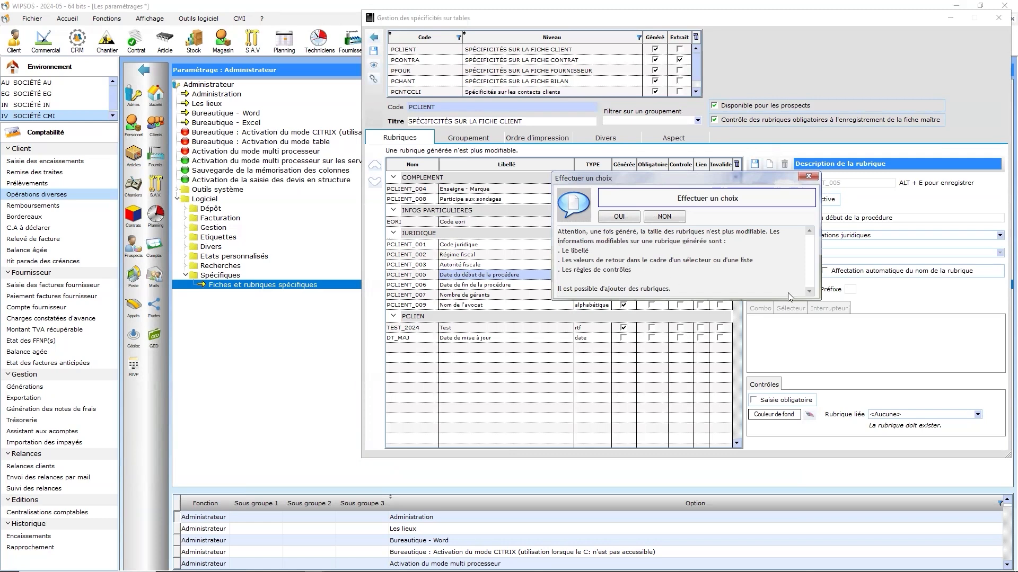
left_click(619, 217)
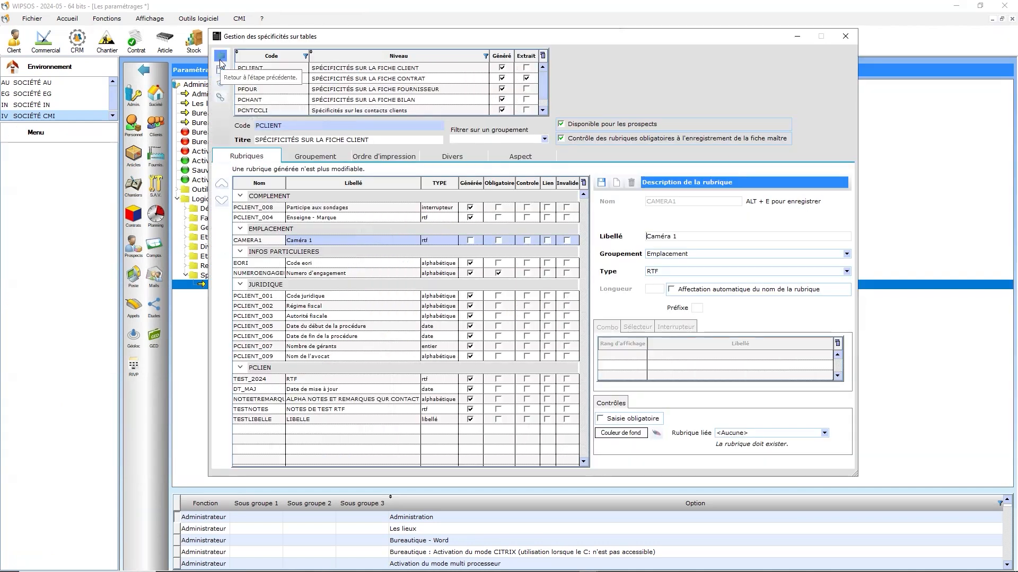
key("Escape")
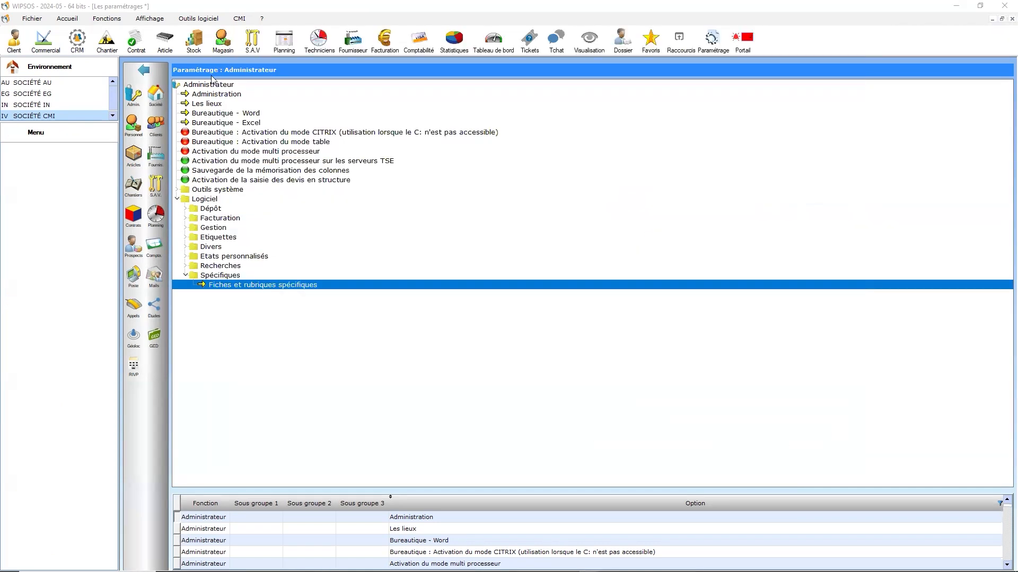
left_click(143, 70)
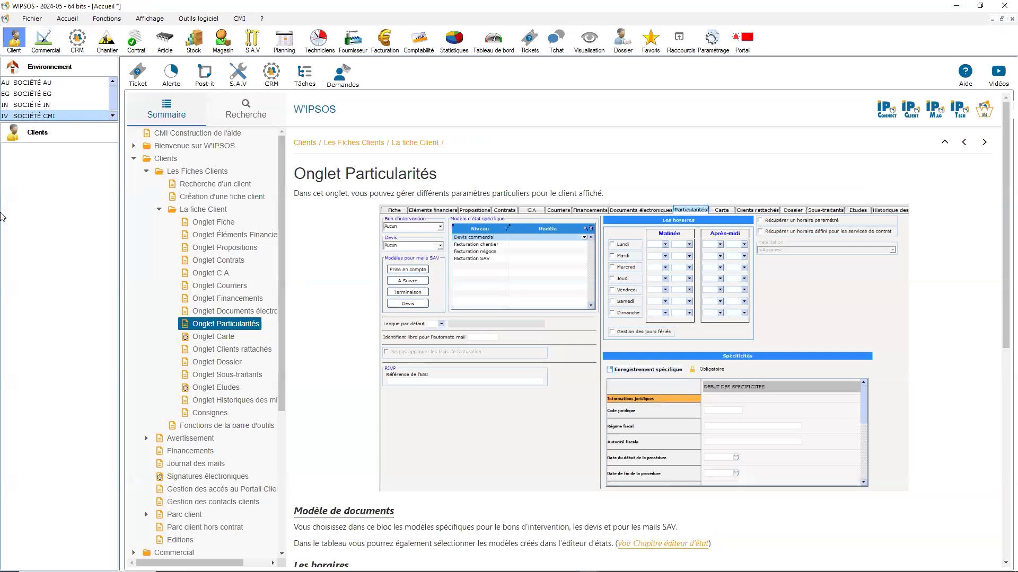
Step: Open the search on specific rubrics in the client records and examine its fields down to "Informations particulières"
left_click(24, 159)
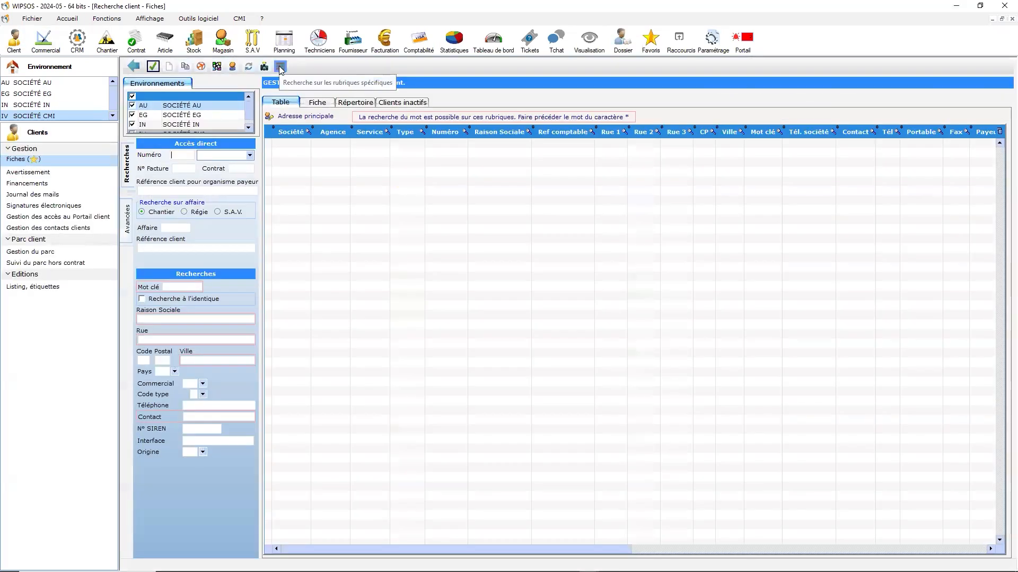
left_click(281, 67)
scroll(468, 290, "down", 10)
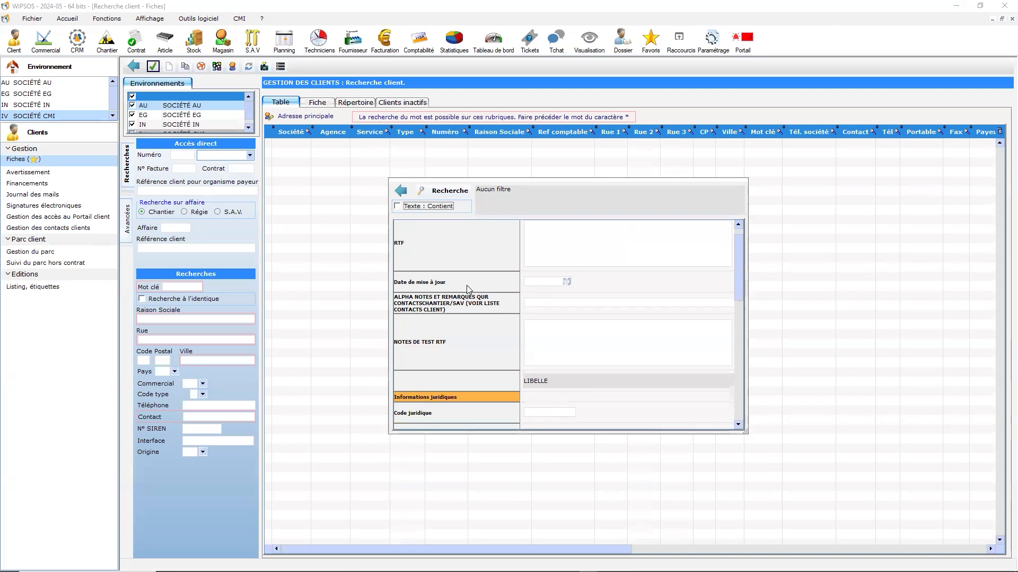
scroll(469, 290, "down", 3)
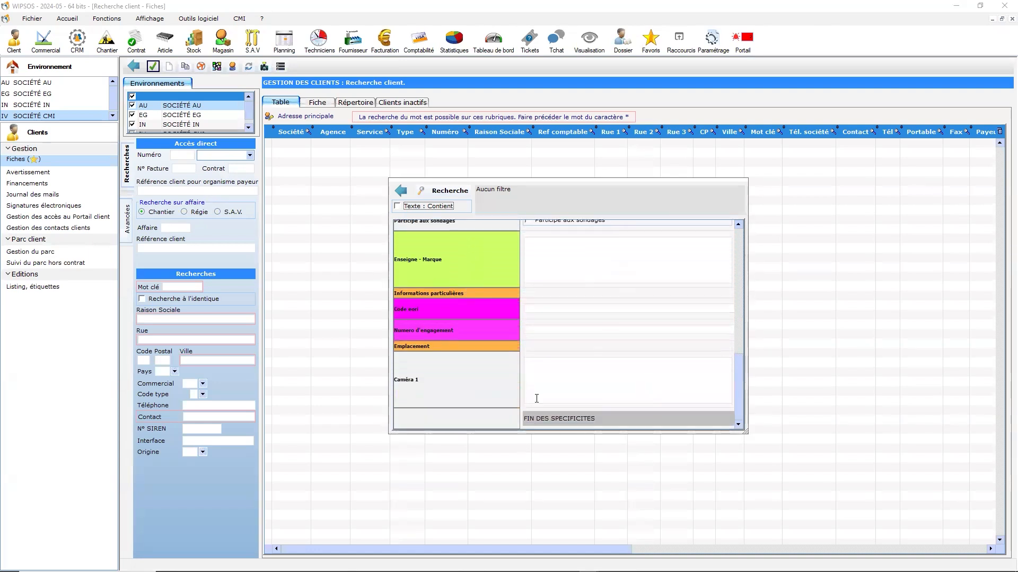
Step: Search the client records for a "Numero d'engagement" containing 123 and open the matching client record
left_click(541, 330)
left_click(400, 206)
left_click(432, 194)
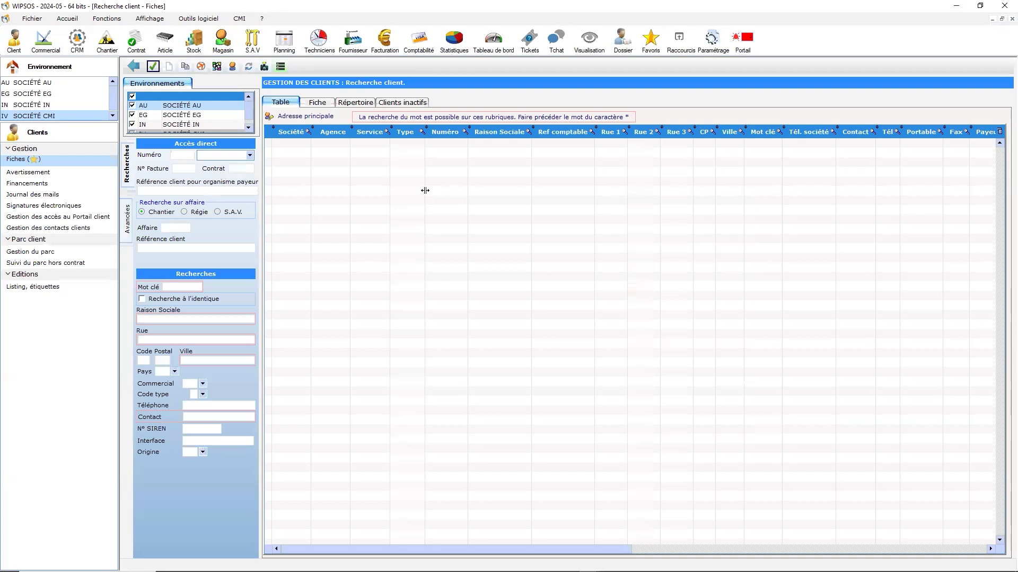
left_click(154, 69)
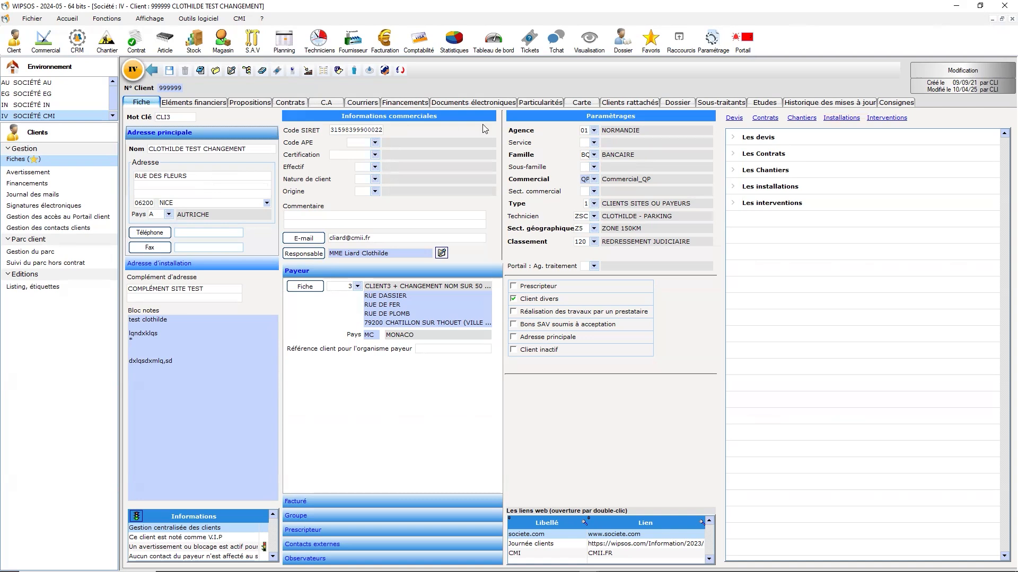
Step: Clear the mandatory "Numero d'engagement" in the client's specific fields and try to save the specific record
left_click(530, 102)
scroll(652, 476, "down", 5)
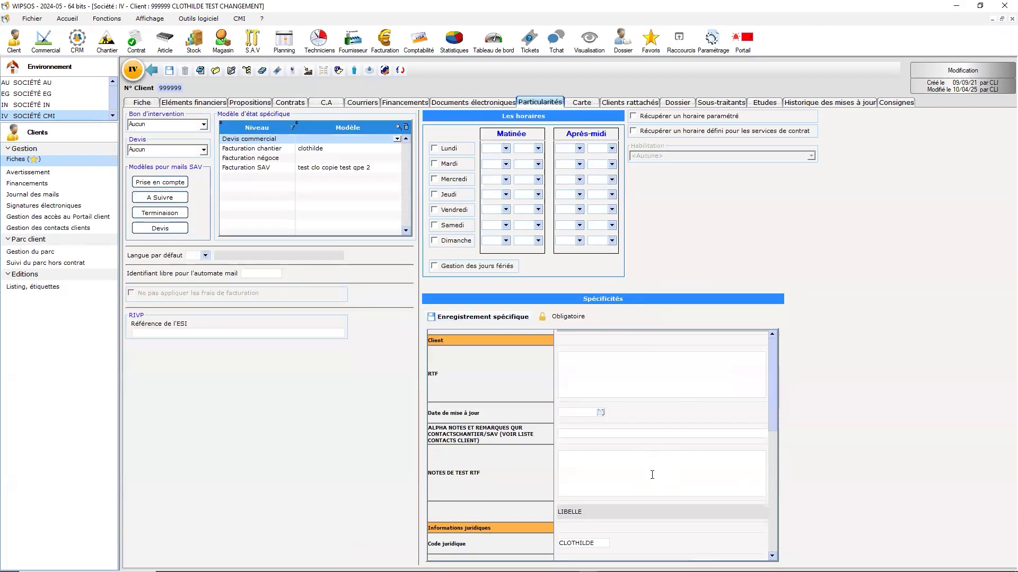
scroll(656, 479, "down", 4)
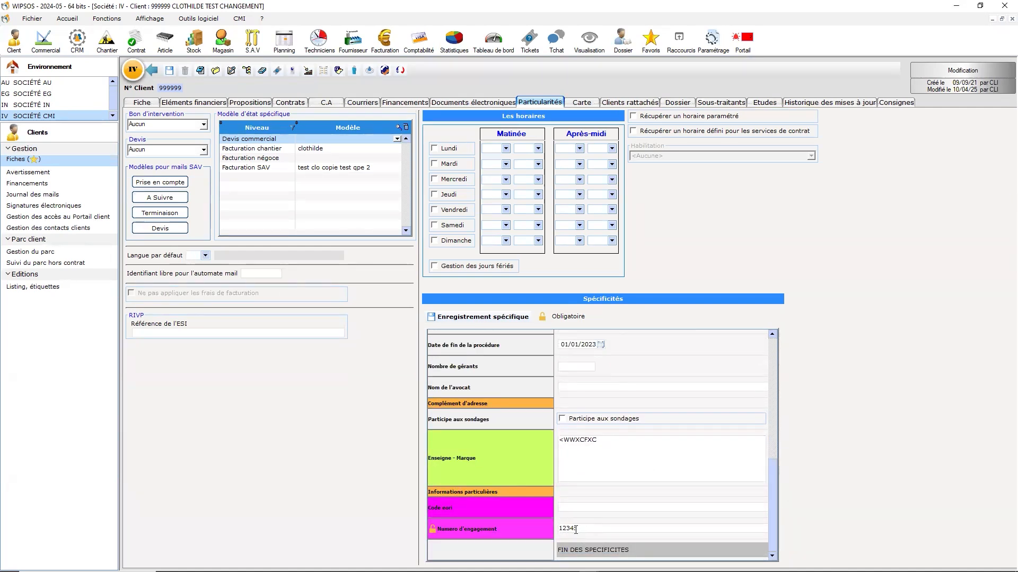
scroll(573, 531, "down", 2)
left_click_drag(587, 459, 508, 470)
key("Delete")
left_click(477, 316)
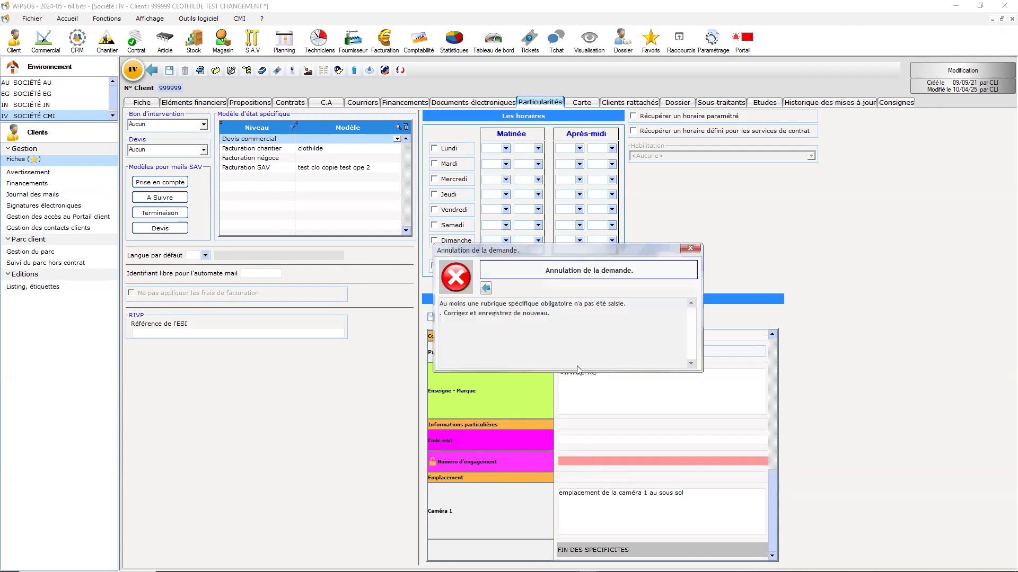
Step: Dismiss the error, set "Numero d'engagement" to 123 and save the client record
left_click(489, 288)
type("1234")
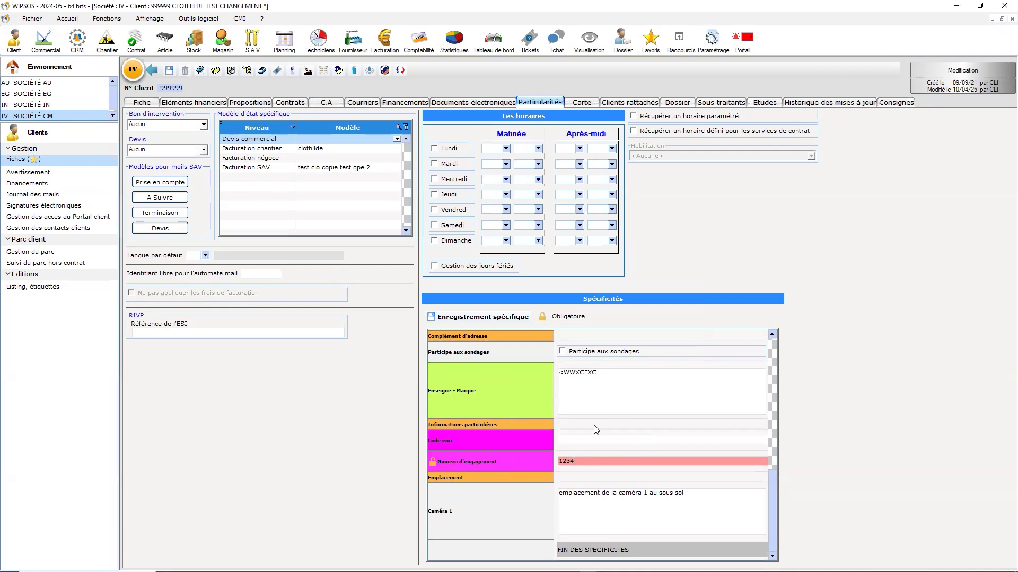
left_click(169, 70)
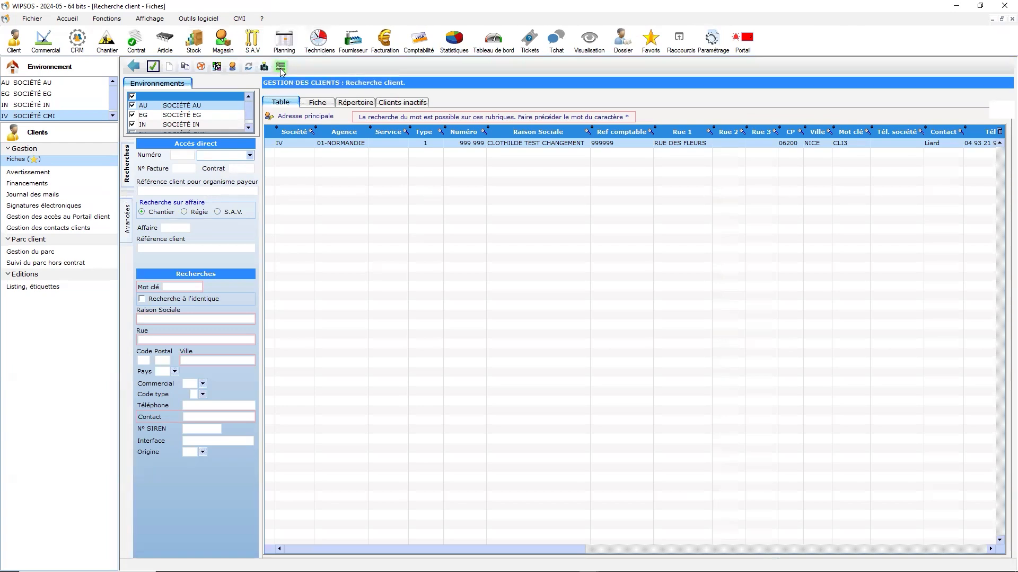
Step: Reopen the search on specific rubrics, examine the fields down to "Emplacement", and run the search again
left_click(281, 66)
scroll(652, 414, "down", 5)
scroll(642, 427, "down", 8)
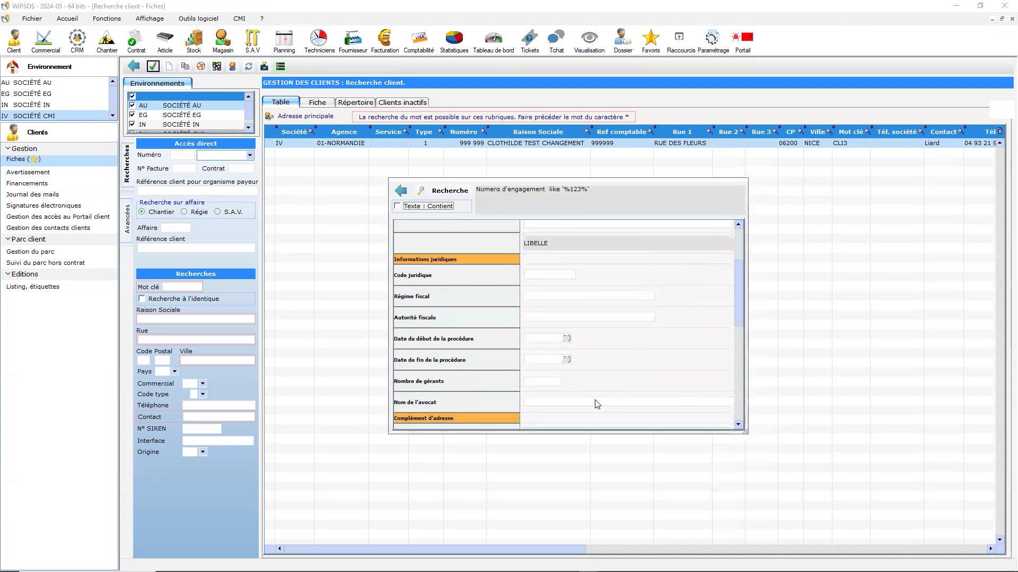
scroll(562, 400, "down", 2)
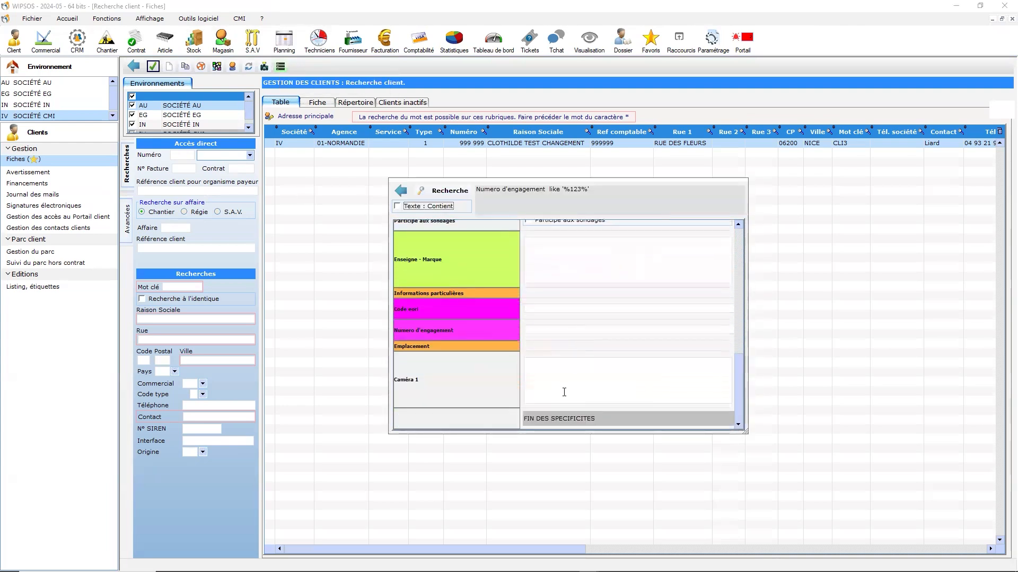
scroll(552, 380, "up", 5)
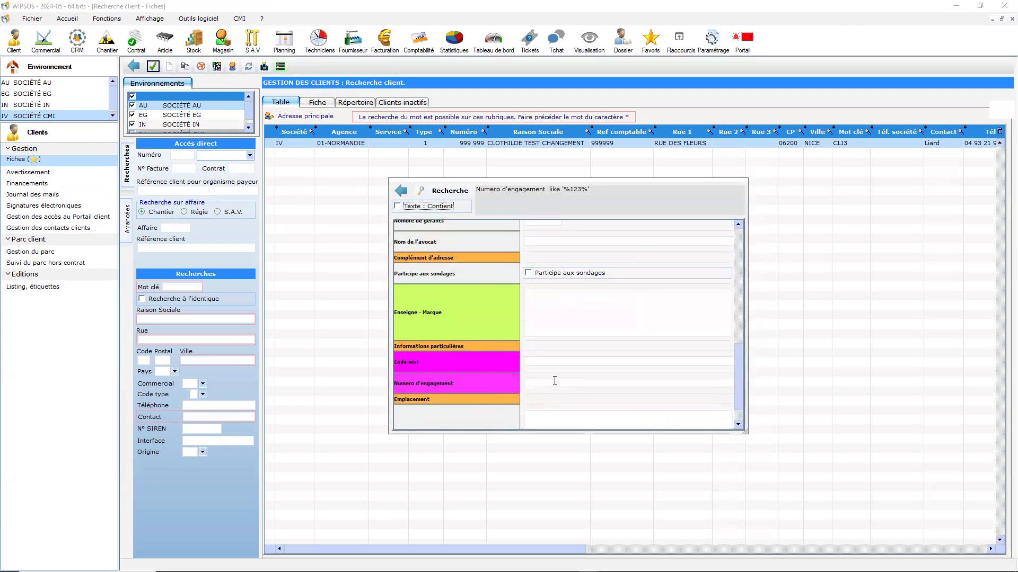
left_click(445, 190)
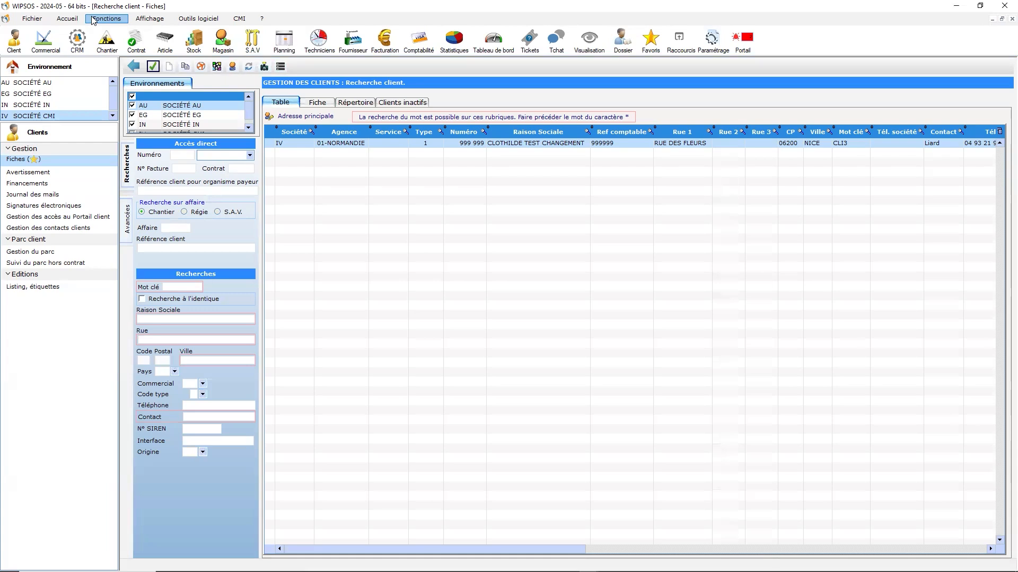
Step: Open the query management from the home tools and start a new query
left_click(67, 19)
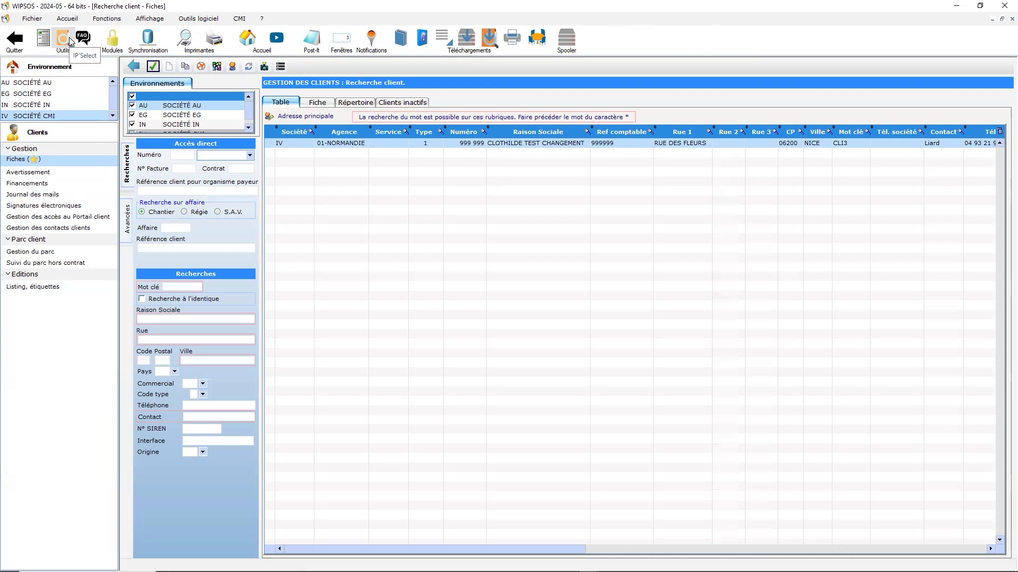
left_click(69, 37)
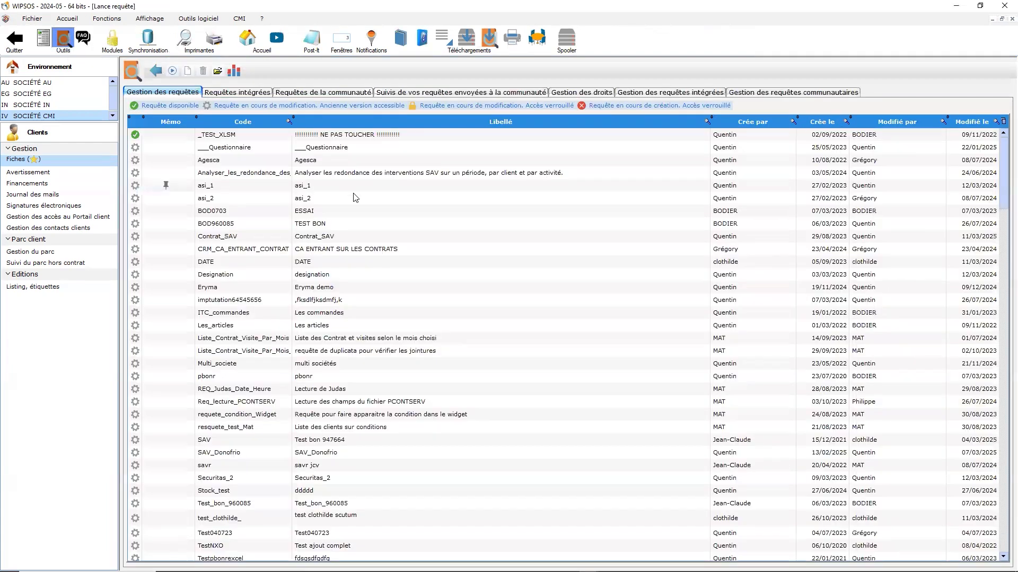
left_click(187, 71)
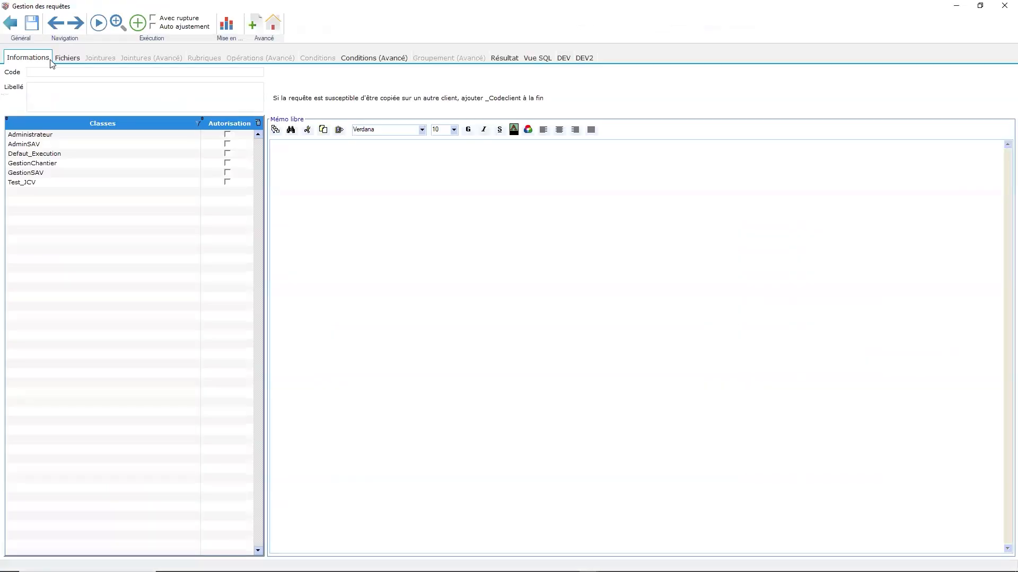
Step: Filter the query's available files by the label "spe" and look through the specific rubric files for contracts and suppliers
left_click(67, 59)
right_click(370, 218)
left_click(127, 83)
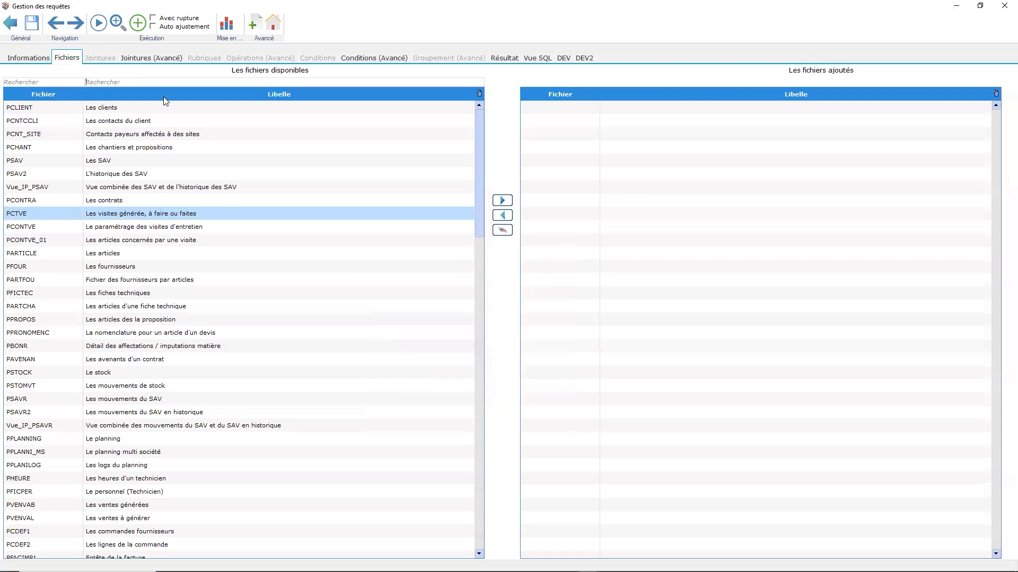
type("spe")
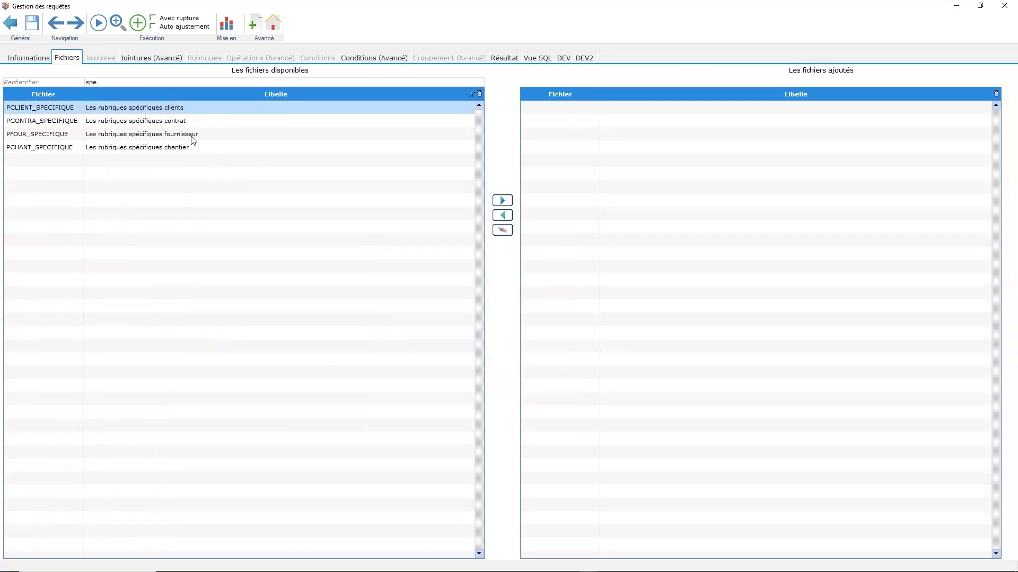
left_click(135, 126)
left_click(139, 137)
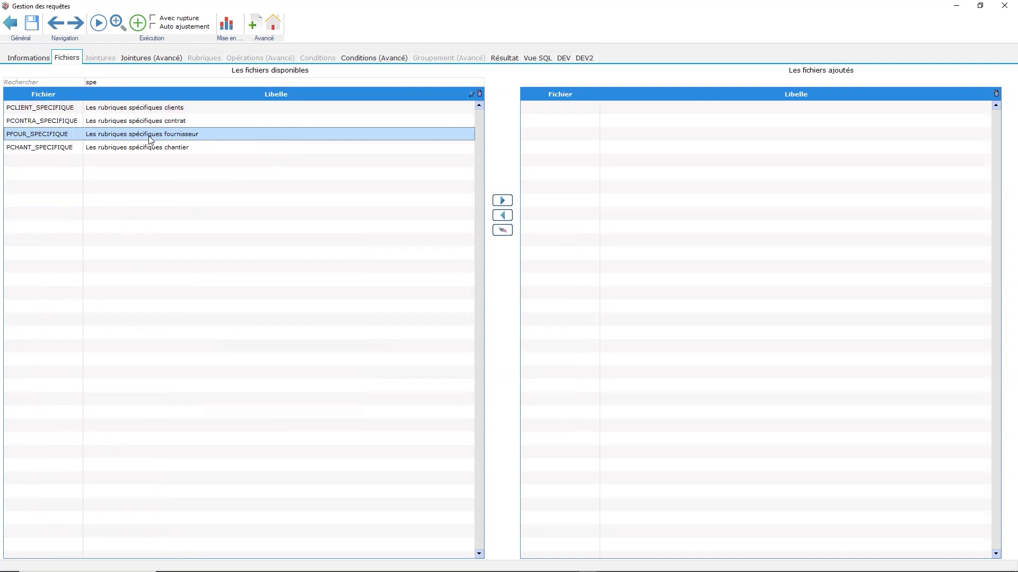